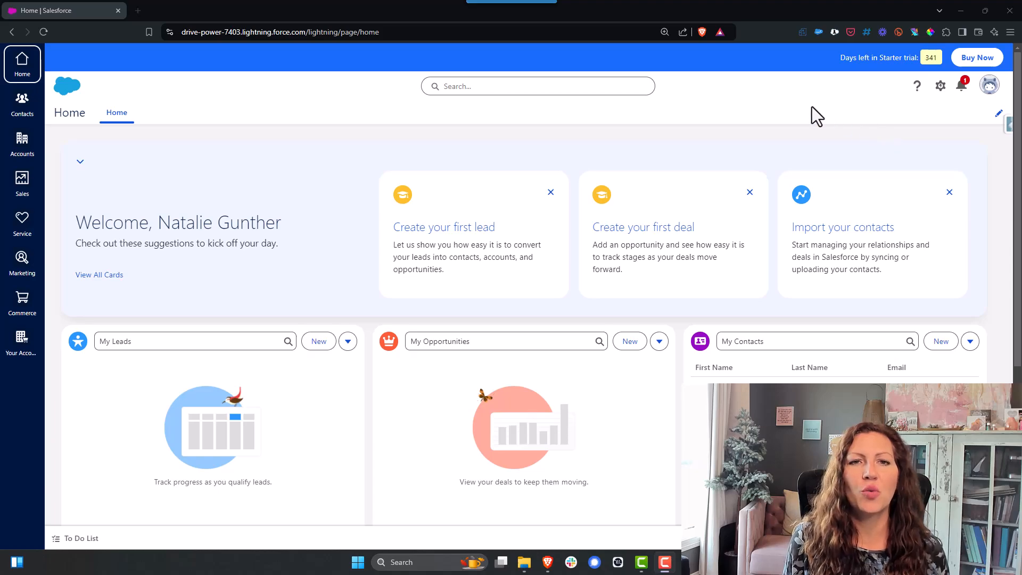
Step: Open Advanced Setup from the quick settings and browse the setup navigation menu
left_click(940, 87)
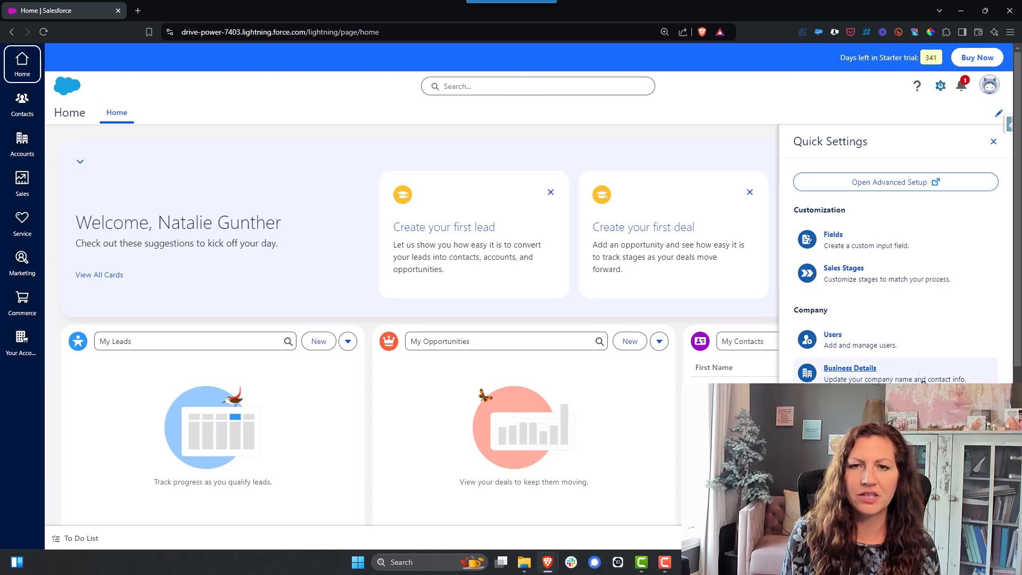
left_click(895, 186)
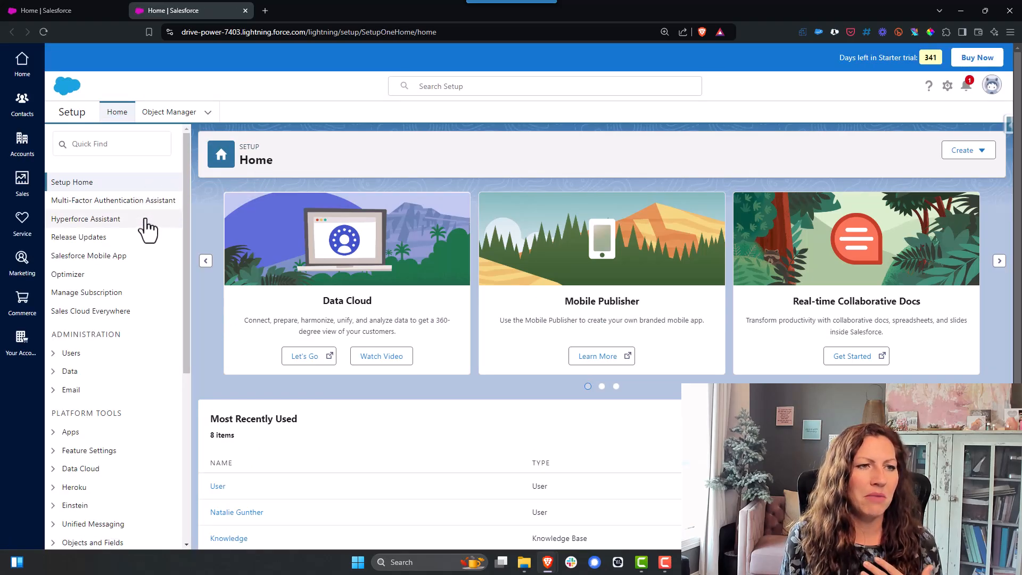
scroll(146, 278, "down", 3)
scroll(148, 294, "down", 5)
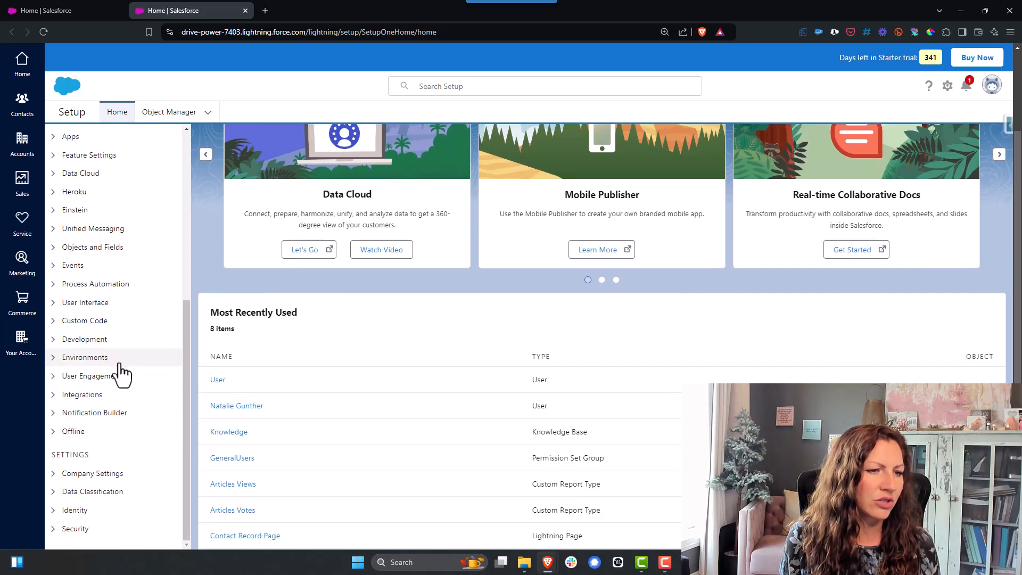
scroll(121, 373, "up", 3)
scroll(121, 373, "up", 3)
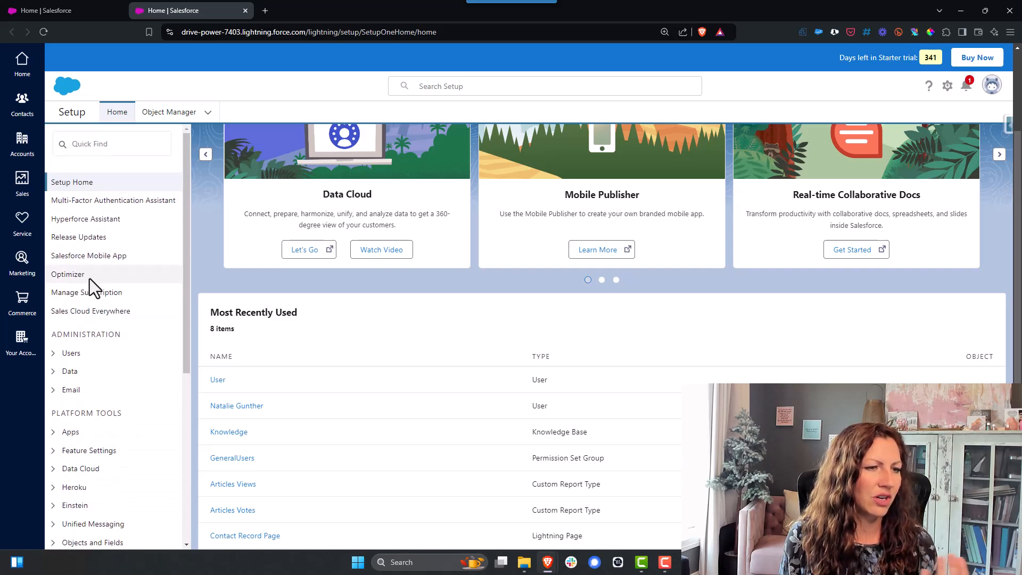
Step: Search the setup menu for "pass" and open Password Policies
left_click(123, 144)
type("pass")
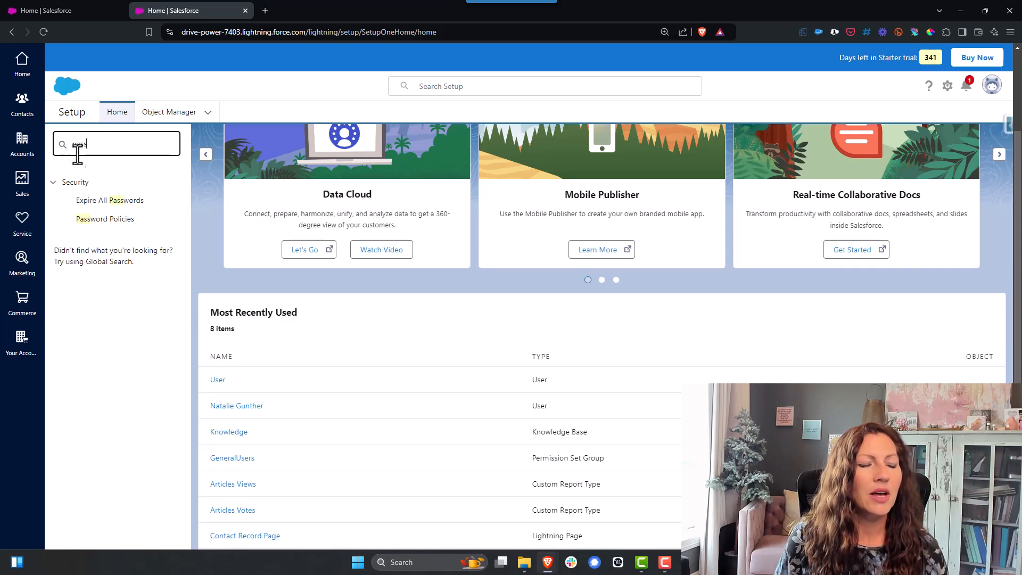
left_click(126, 220)
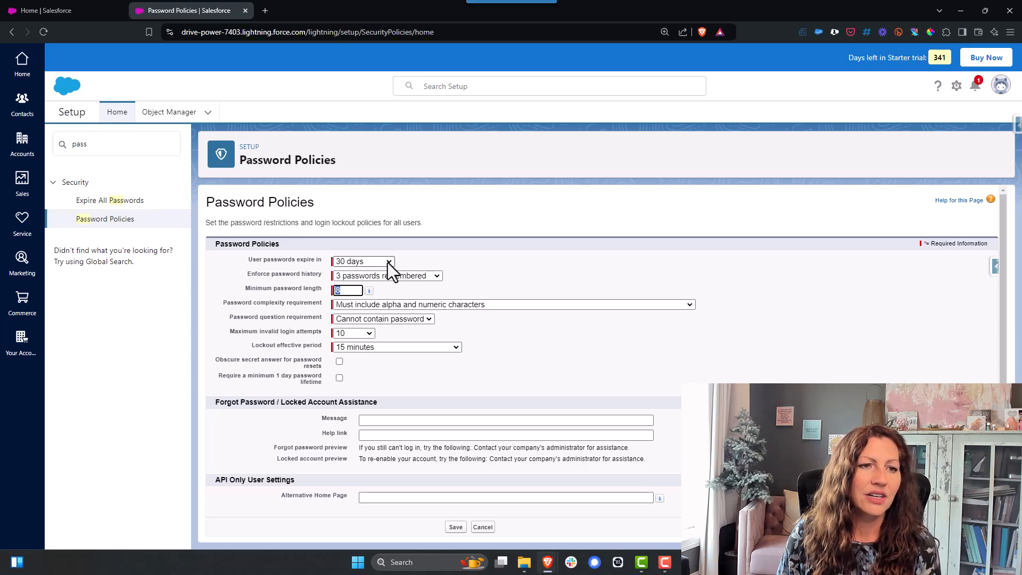
Step: Set user passwords to expire in 90 days
left_click(388, 263)
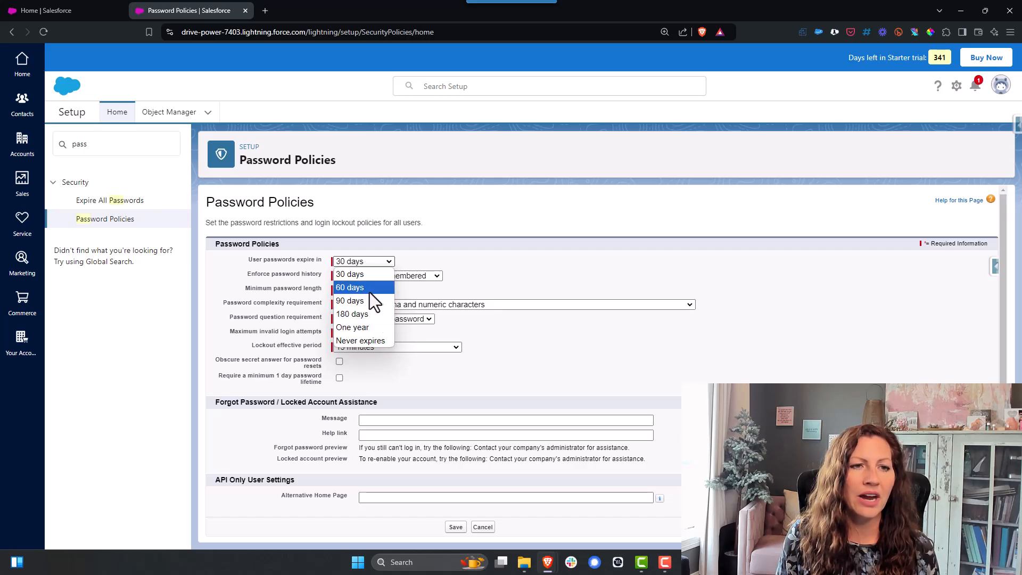
left_click(452, 258)
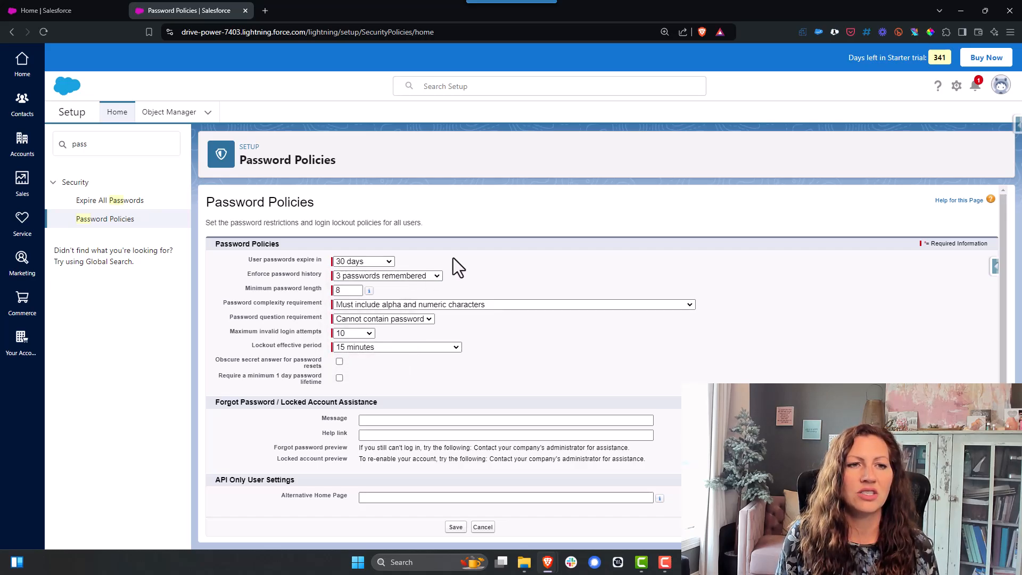
left_click(390, 260)
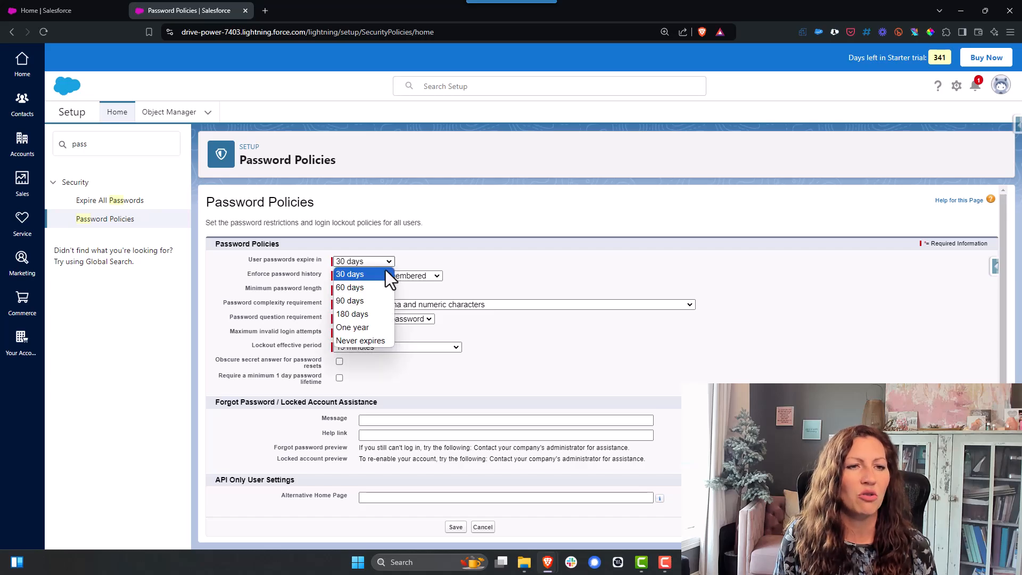
left_click(370, 300)
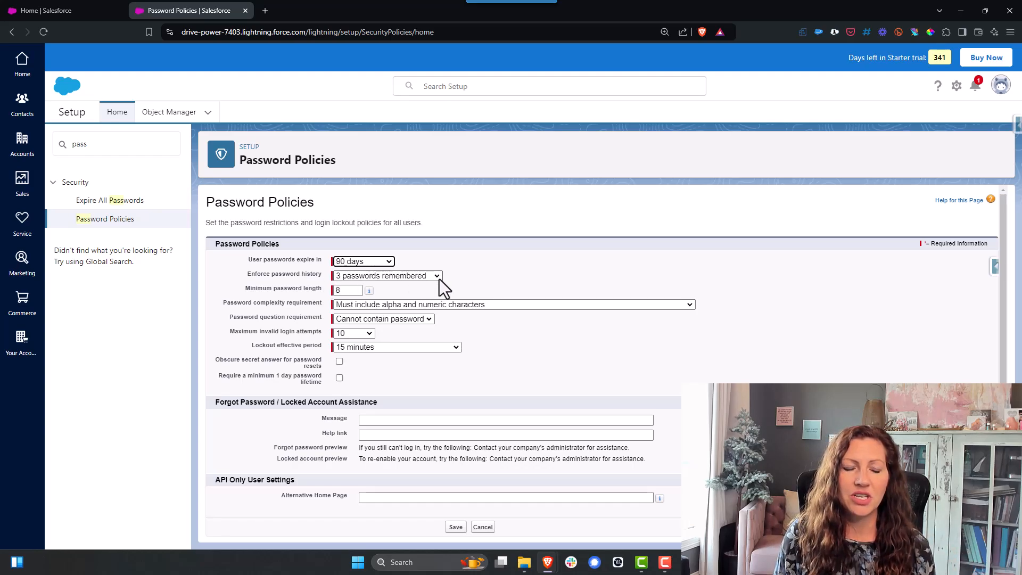
Step: Set the minimum password length to 12
left_click(348, 291)
key("BackSpace")
type("12")
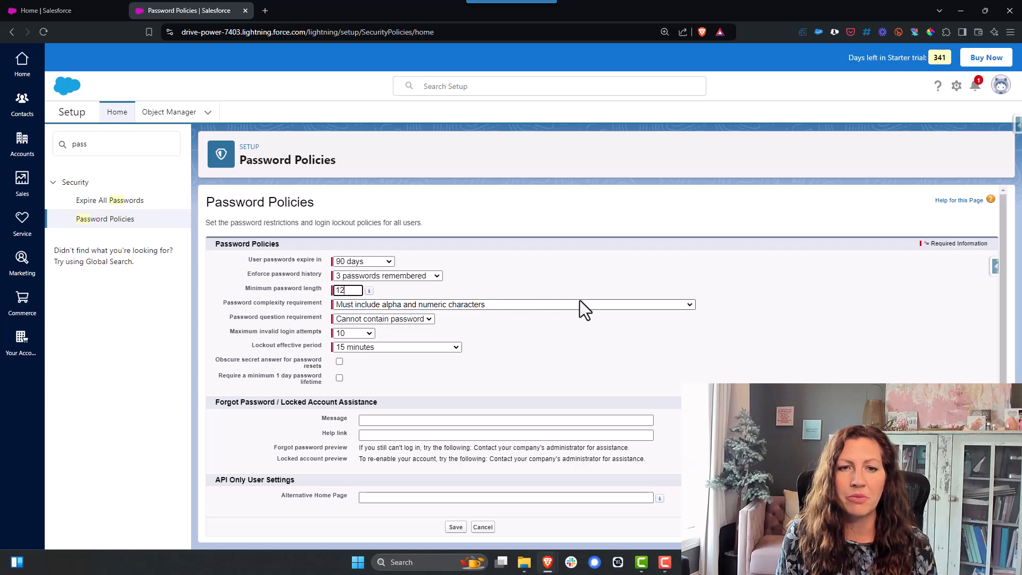
Step: Require 3 of numbers, uppercase letters, lowercase letters and special characters for password complexity, and save the policies
left_click(608, 305)
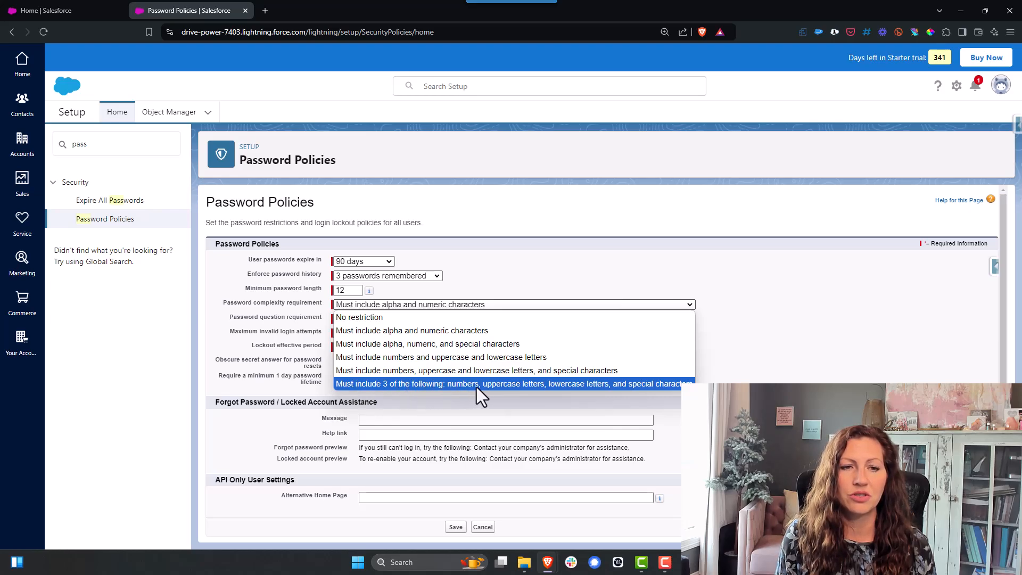
left_click(663, 385)
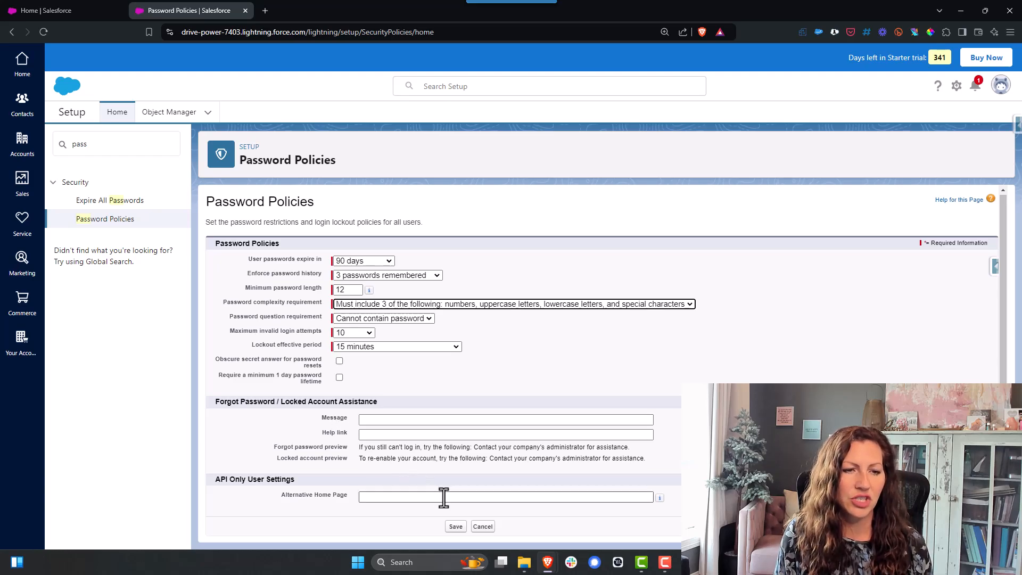
left_click(456, 527)
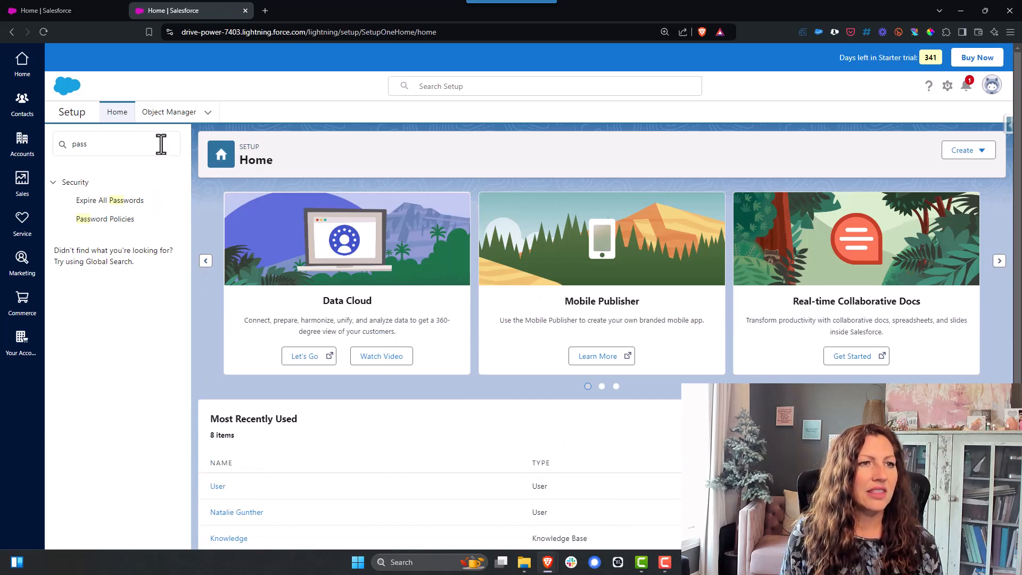
Step: Search the setup menu for "sess" and open Session Settings
left_click(161, 144)
double_click(160, 144)
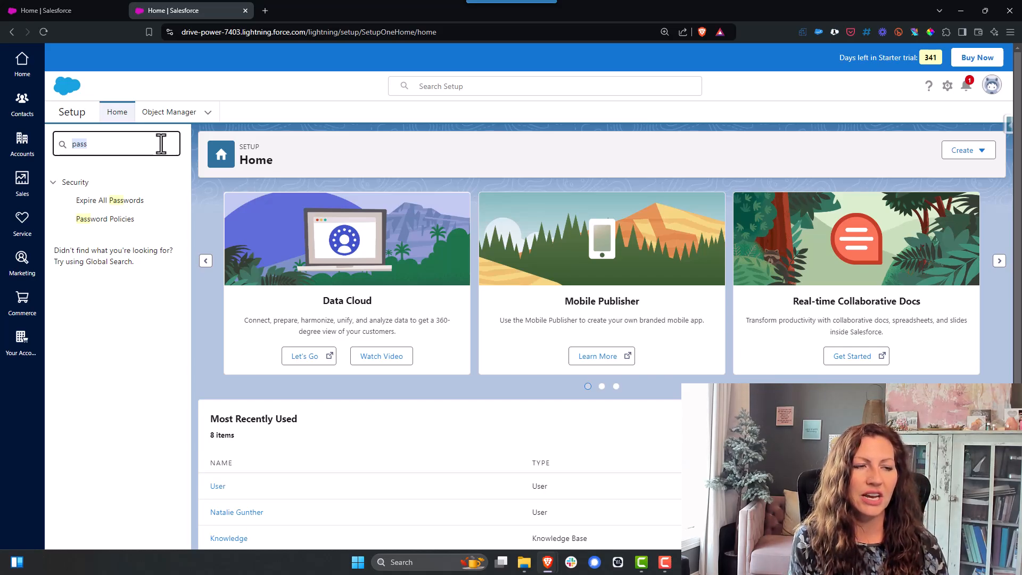
type("sess")
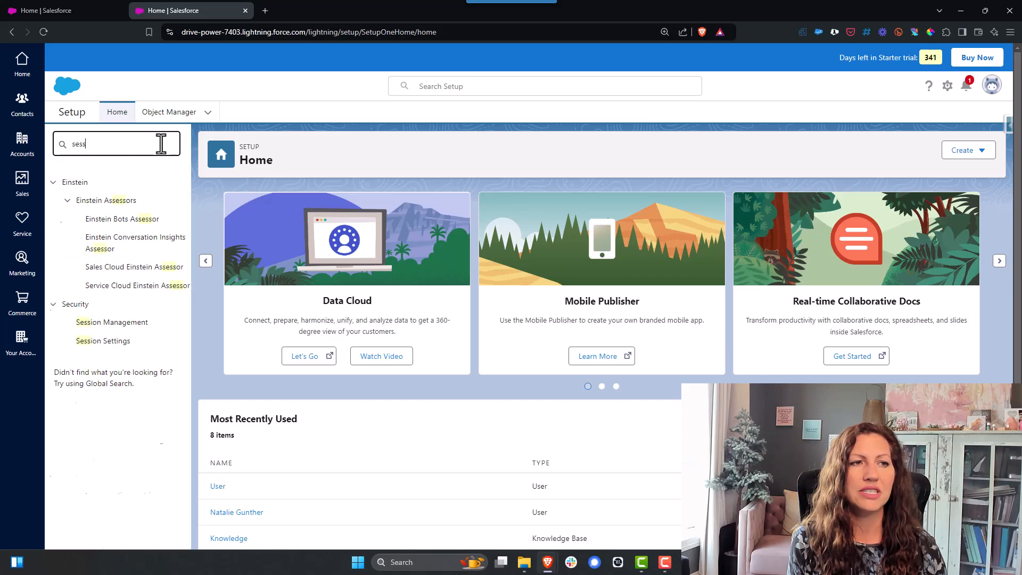
left_click(94, 342)
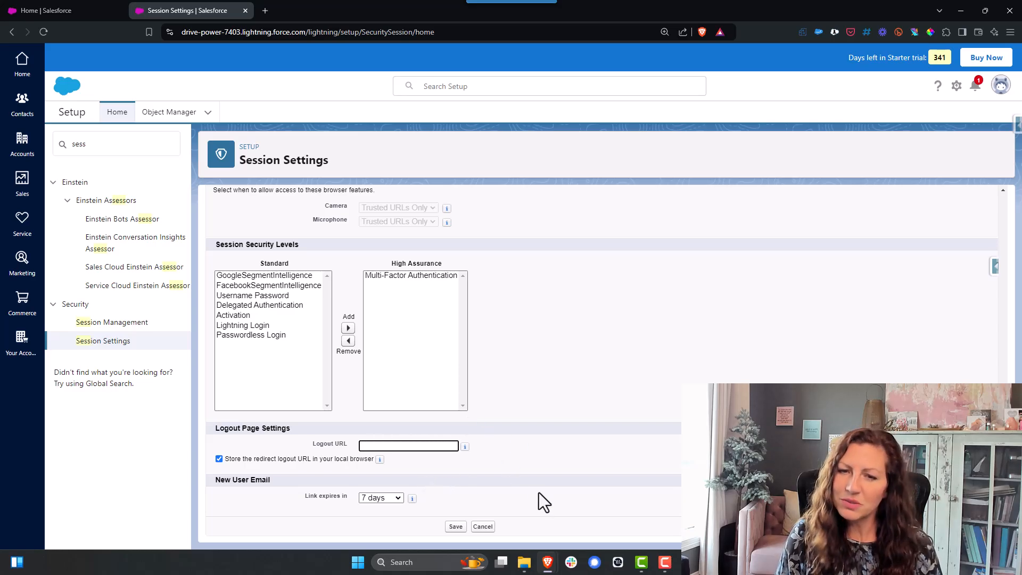
Step: Set the session timeout value to 4 hours
scroll(533, 510, "up", 15)
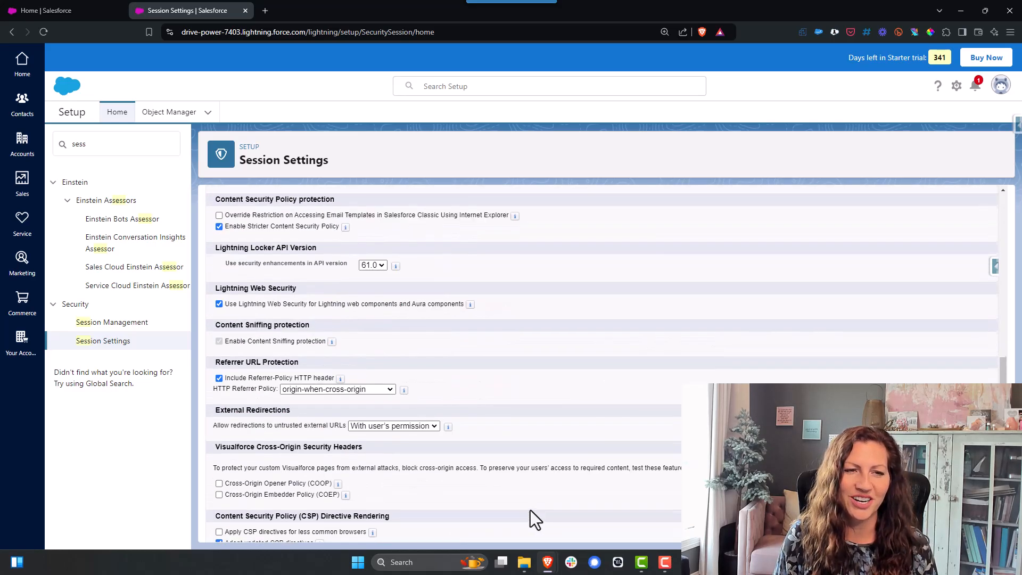
scroll(525, 507, "up", 3)
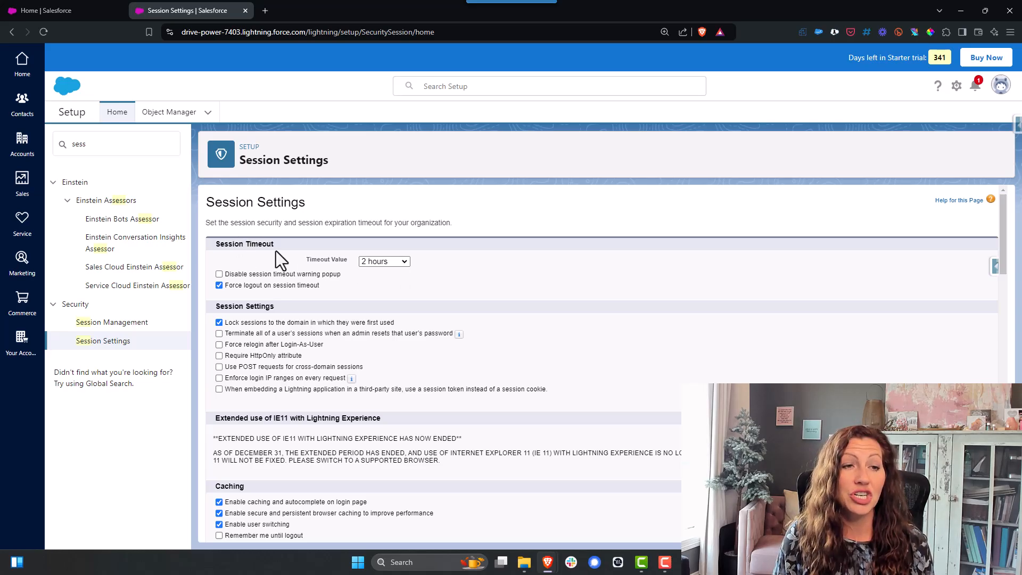
left_click(397, 262)
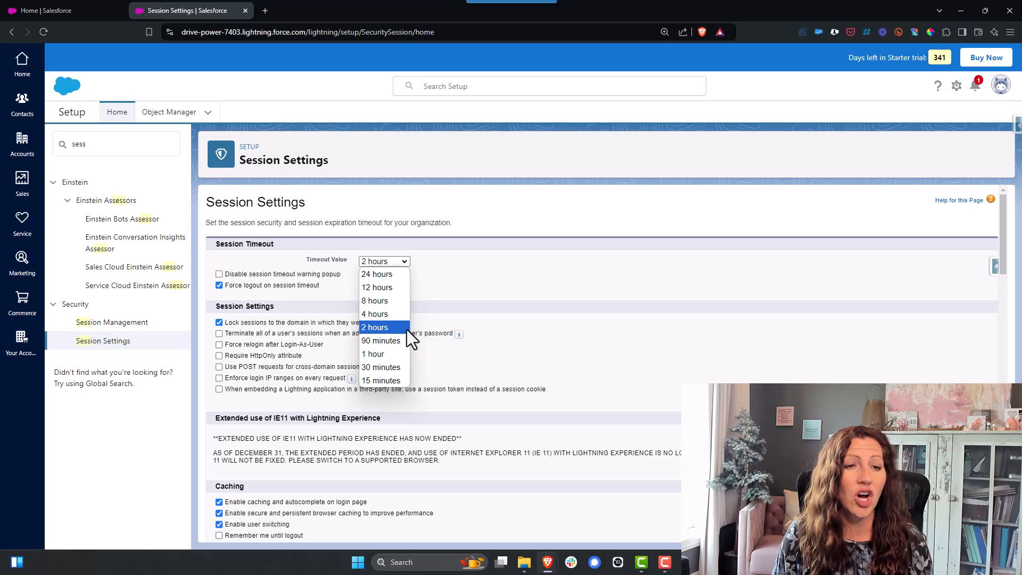
left_click(369, 328)
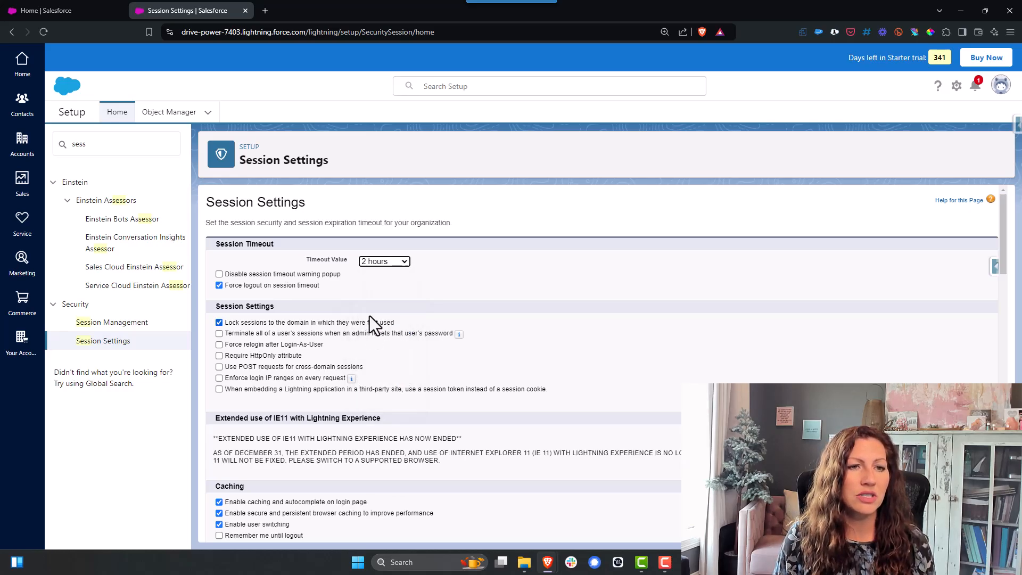
left_click(379, 265)
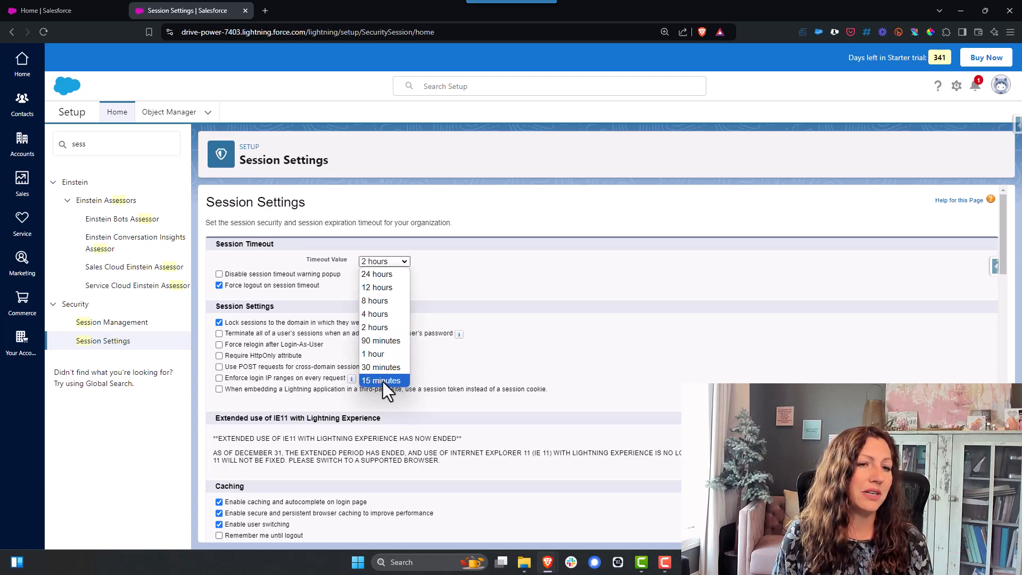
left_click(380, 314)
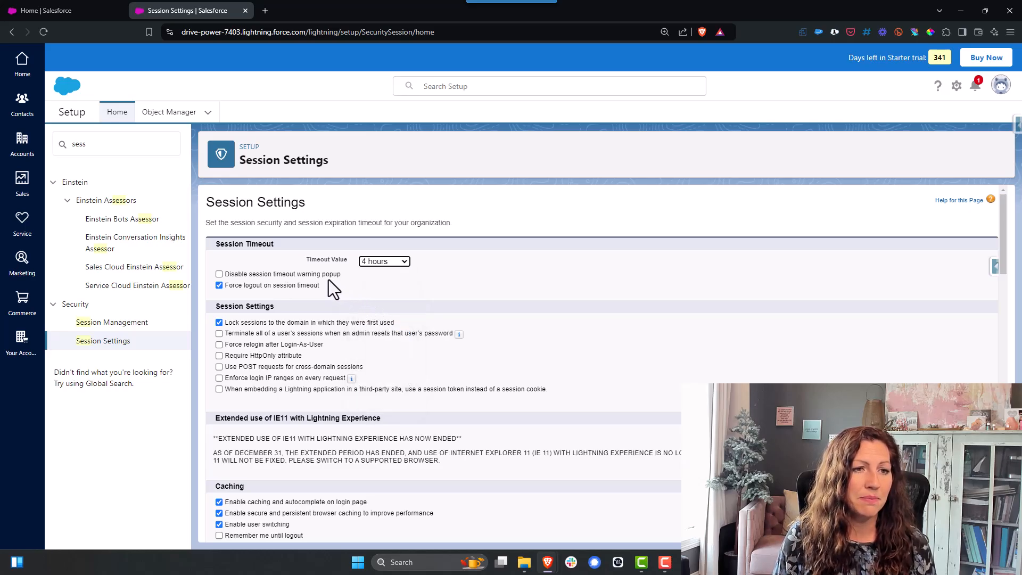
Step: Disable the session timeout warning popup and save the session settings
left_click(217, 276)
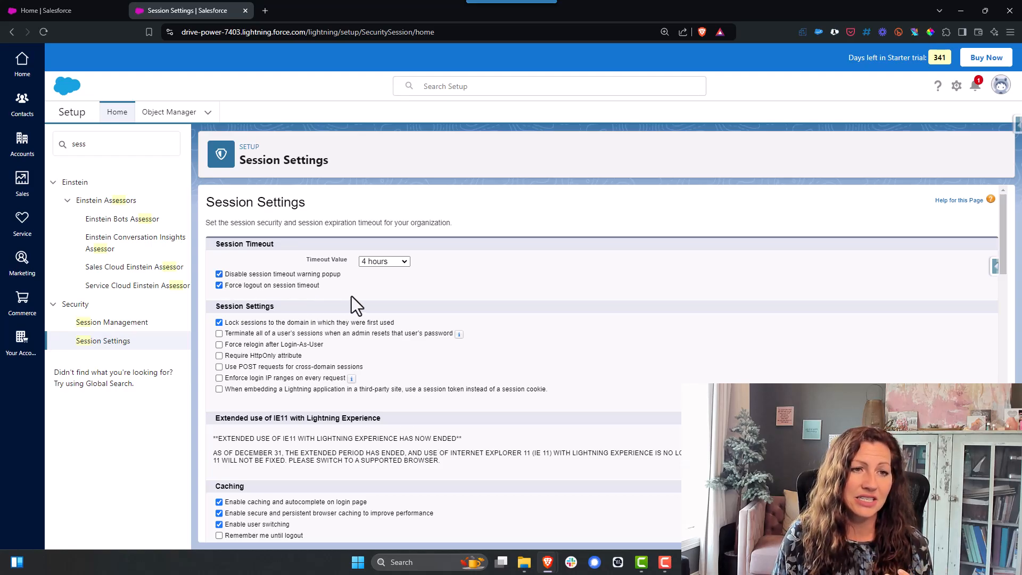
scroll(461, 279, "down", 20)
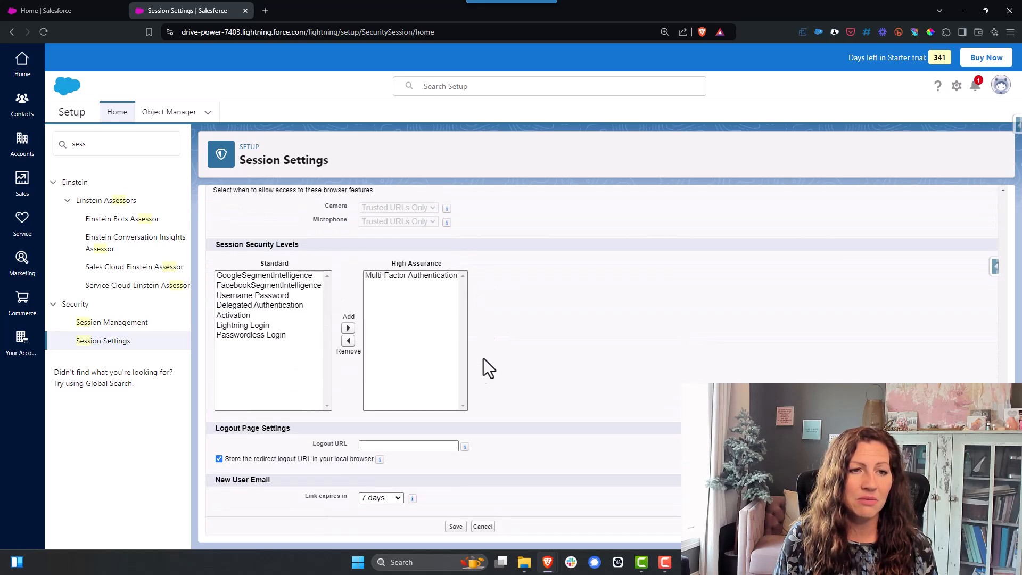
left_click(456, 529)
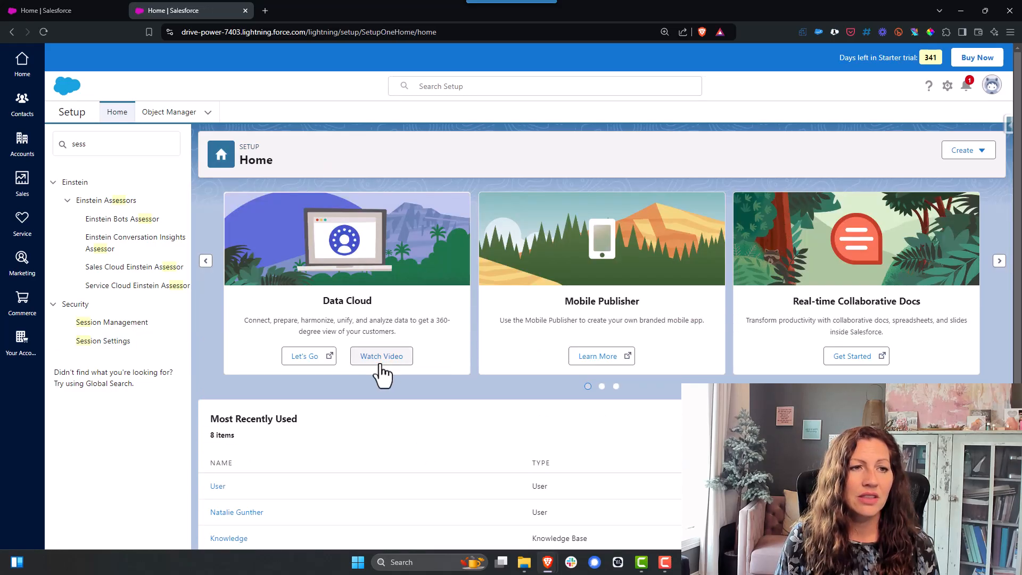